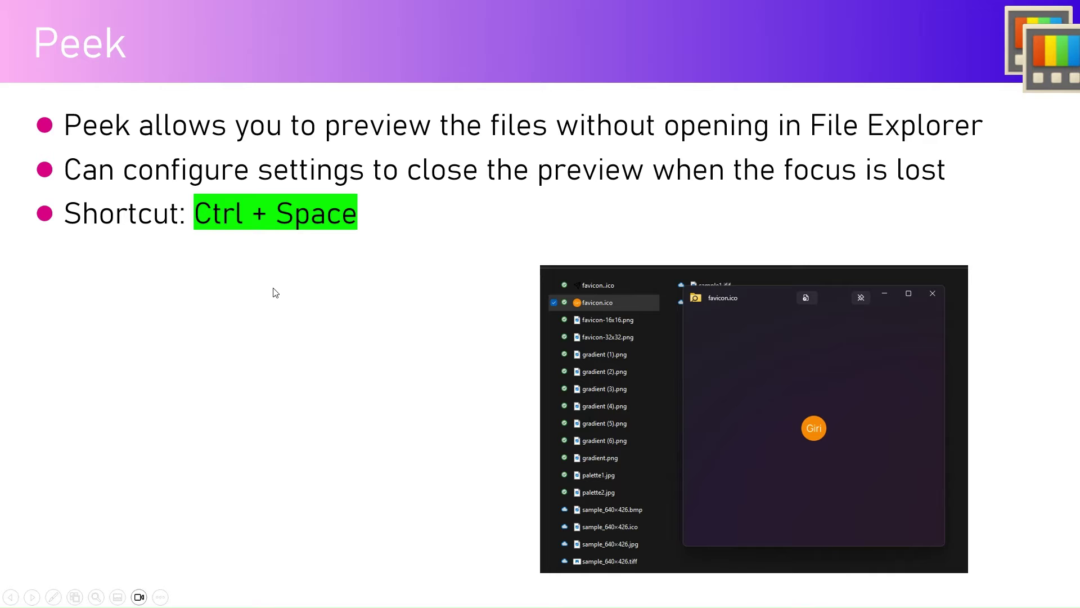
Leave the Peek slideshow for the desktop and switch to the PowerToys Settings window.
key(super+d)
click(602, 596)
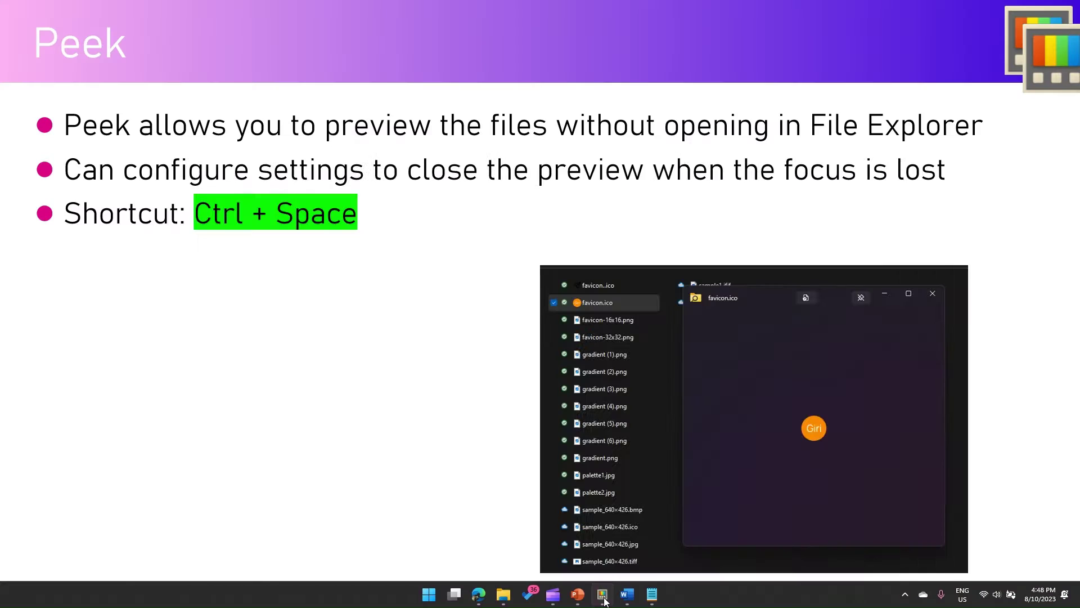
click(602, 597)
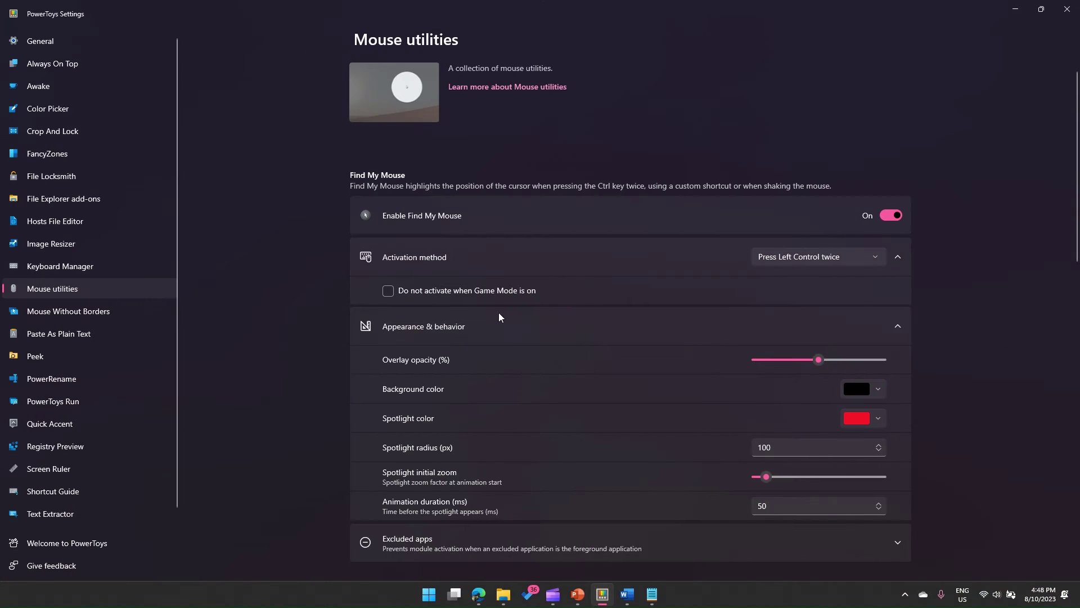
Show the Peek page in PowerToys Settings, then bring File Explorer to the front.
click(46, 357)
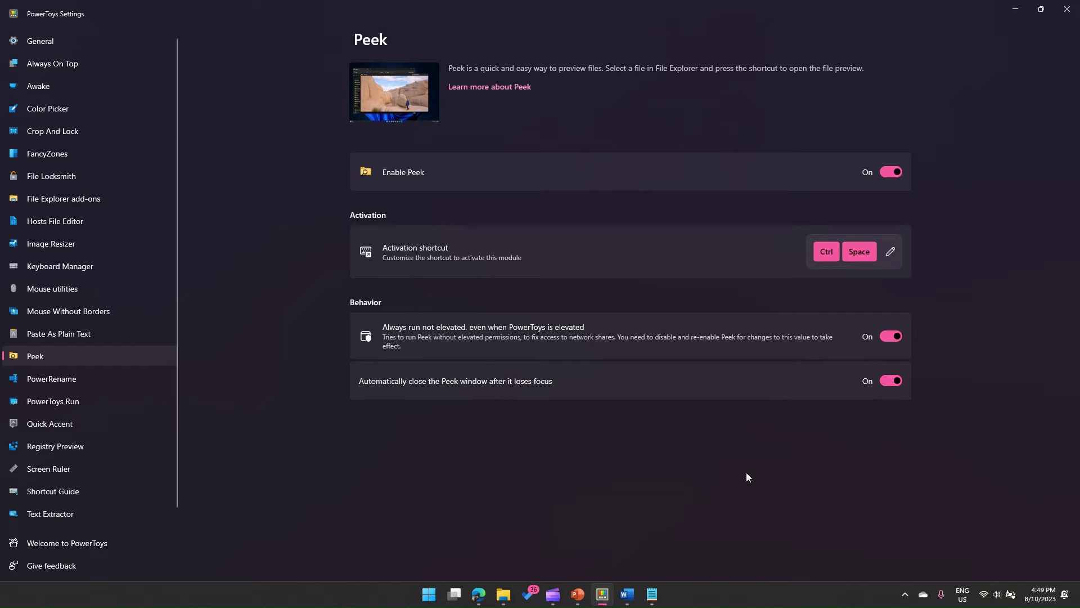
click(503, 596)
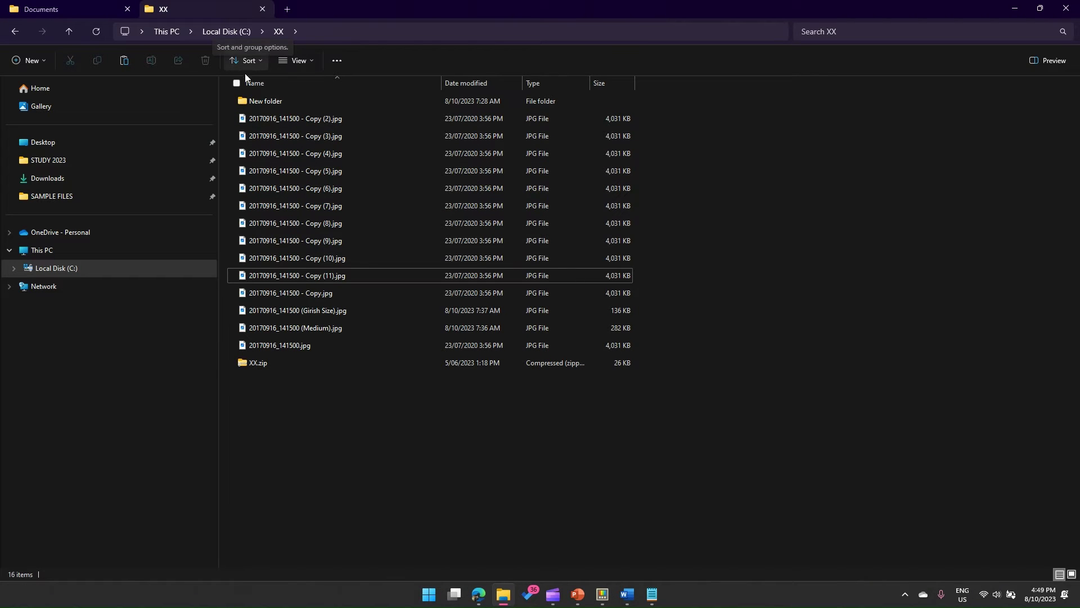
Select PasswordRemovedDoc.pdf in the Documents samples, minimize PowerToys Settings, and Peek it with Ctrl+Space.
click(72, 5)
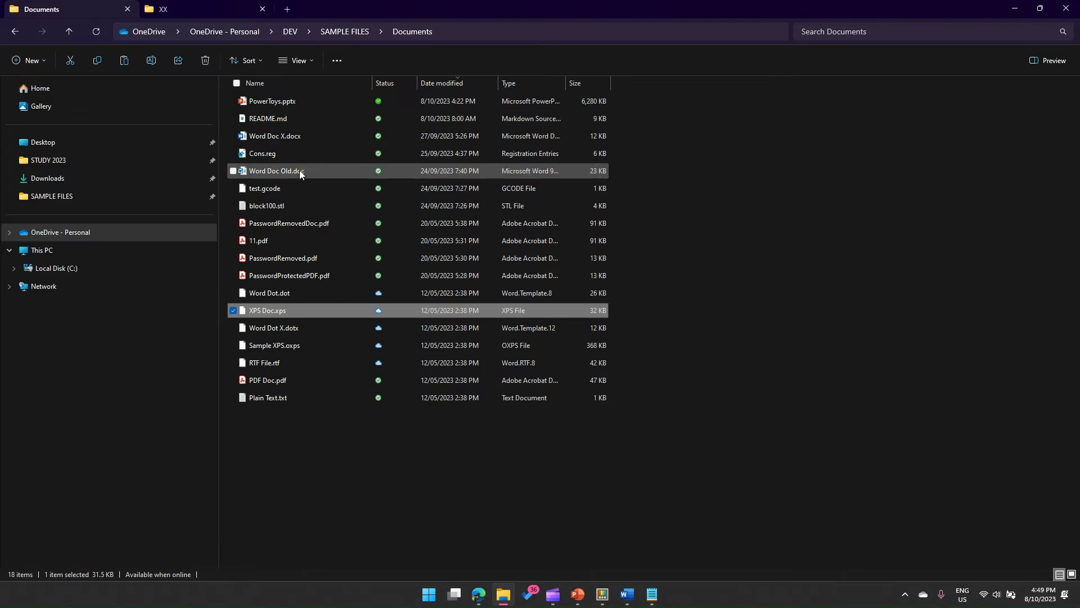
click(274, 223)
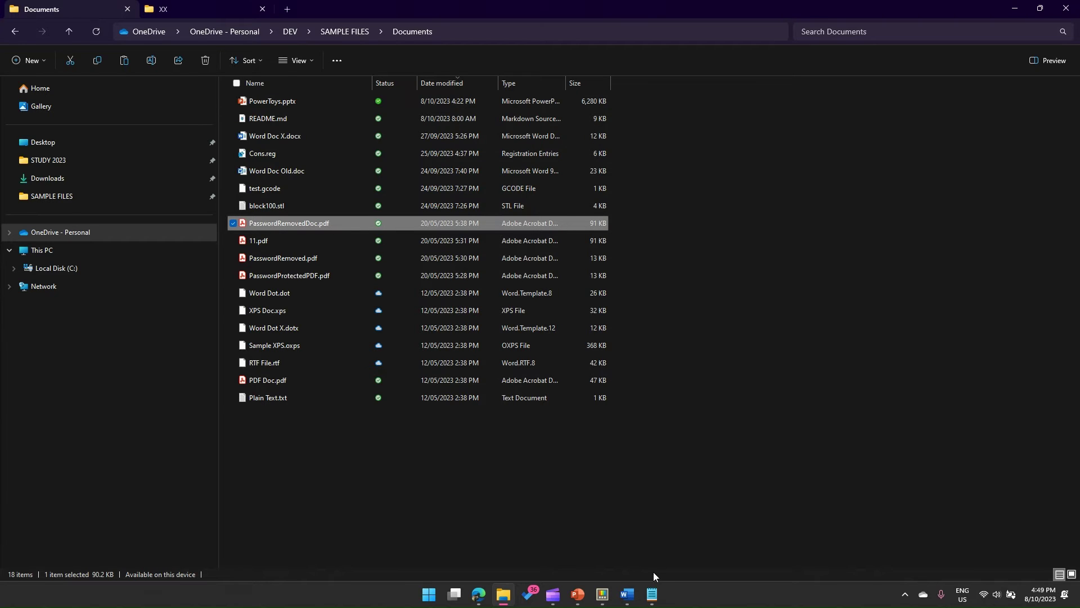
click(602, 594)
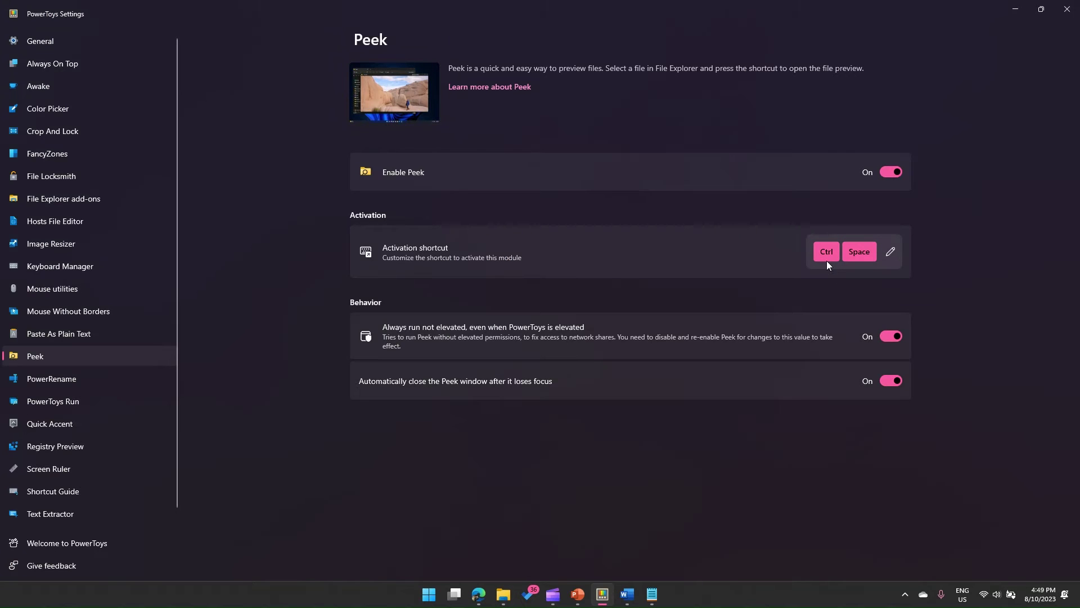
click(1016, 9)
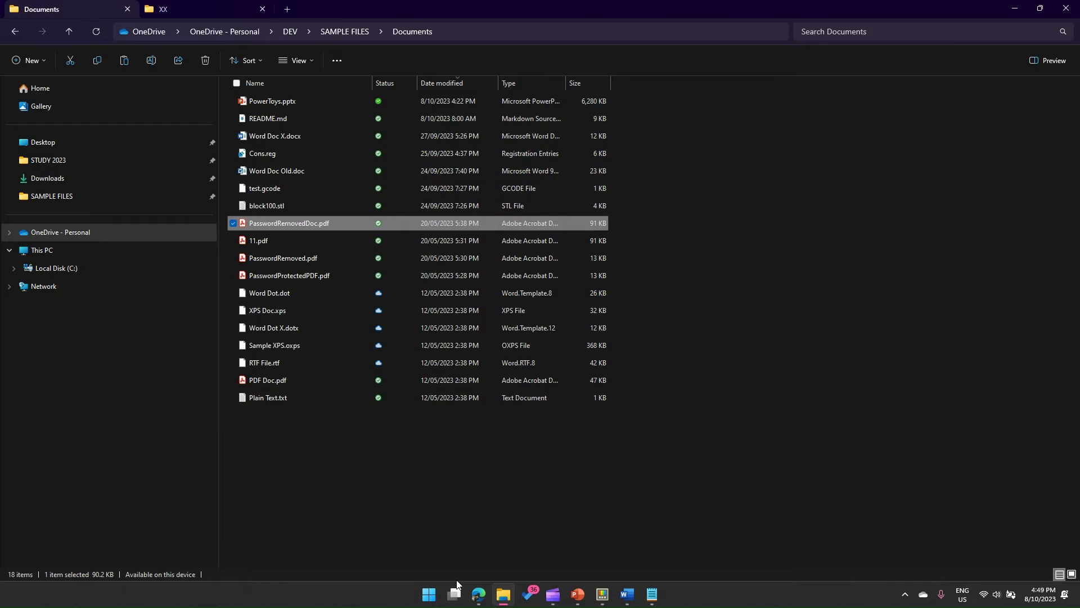
key(ctrl+space)
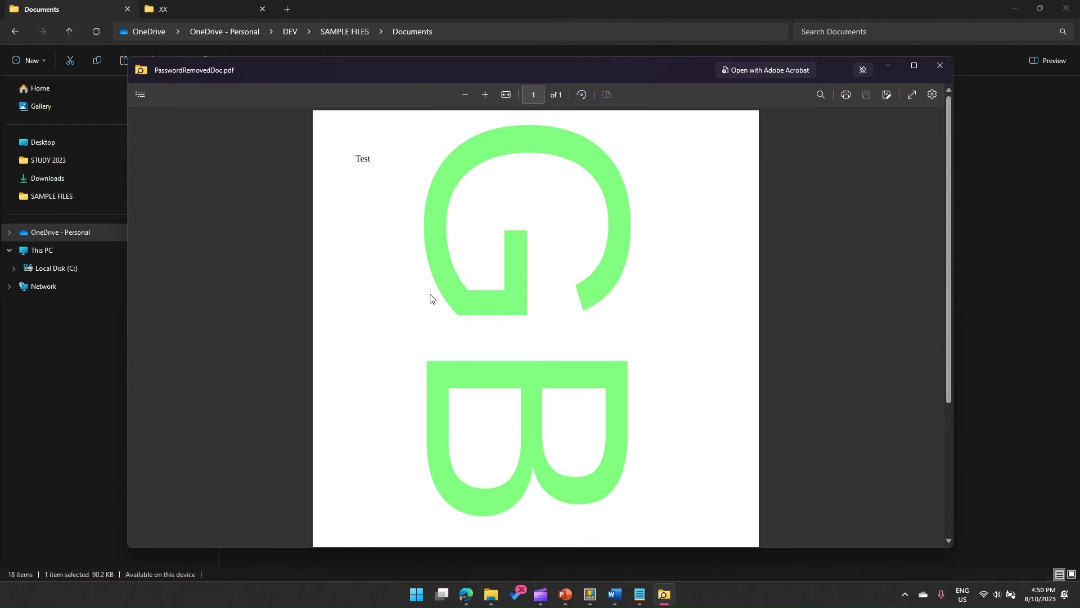
Reposition the PasswordRemovedDoc.pdf preview window, then close it.
mouse_move(201, 70)
mouse_down()
mouse_move(240, 79)
mouse_move(197, 80)
mouse_move(198, 56)
mouse_up()
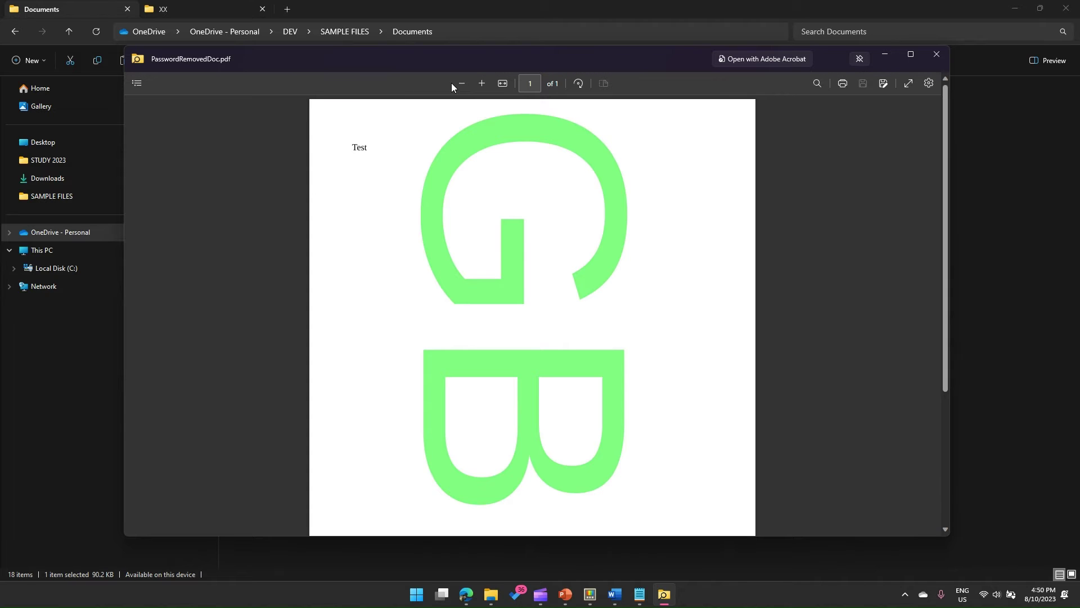
drag(427, 61, 336, 92)
click(968, 87)
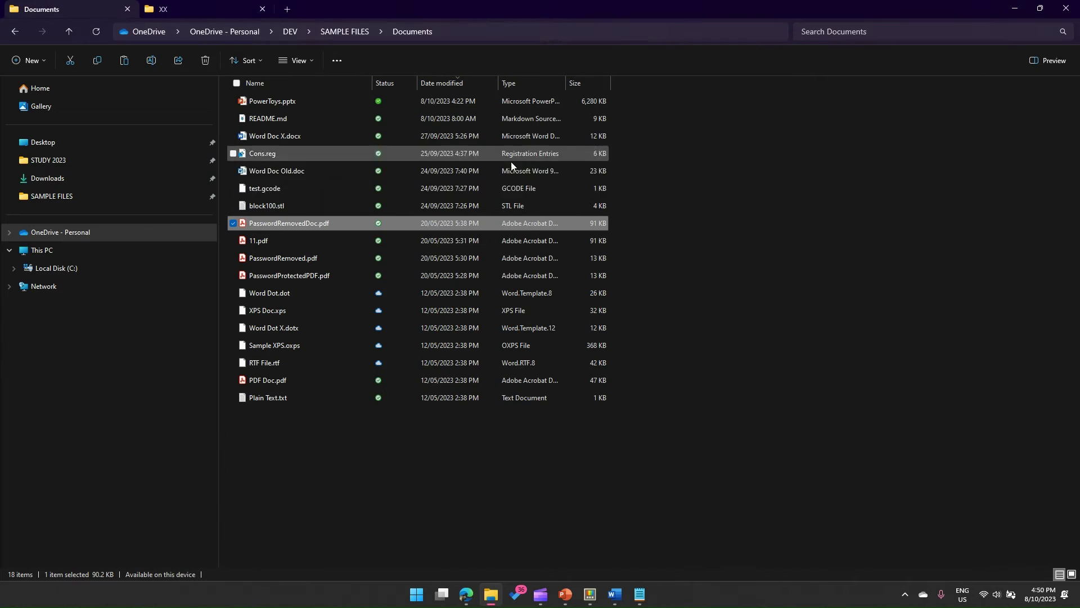
Peek Word Doc X.docx and move its preview window aside.
click(291, 136)
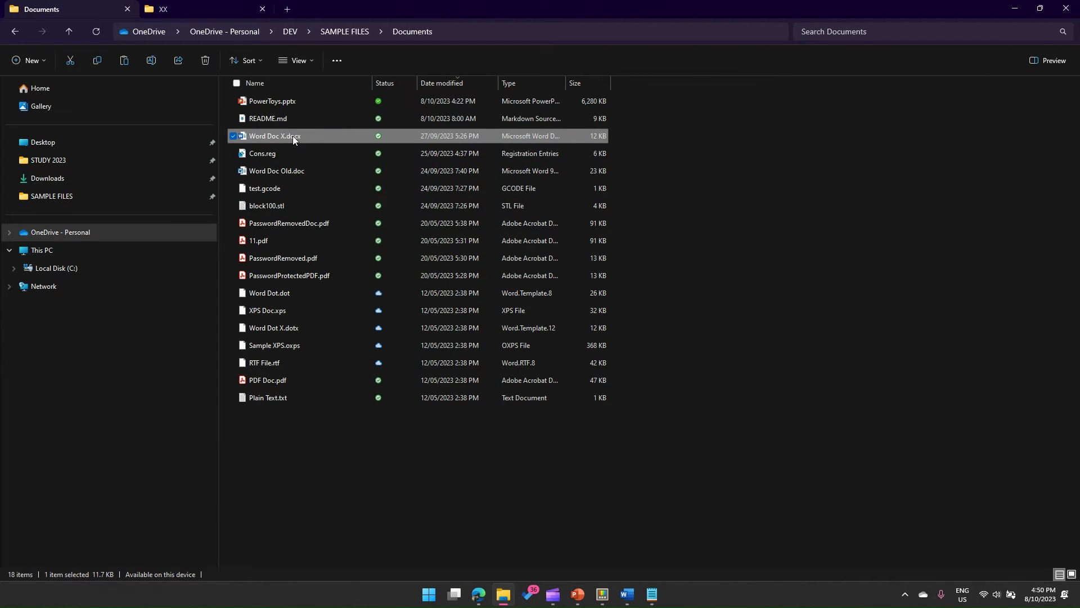
key(ctrl+space)
drag(434, 158, 548, 127)
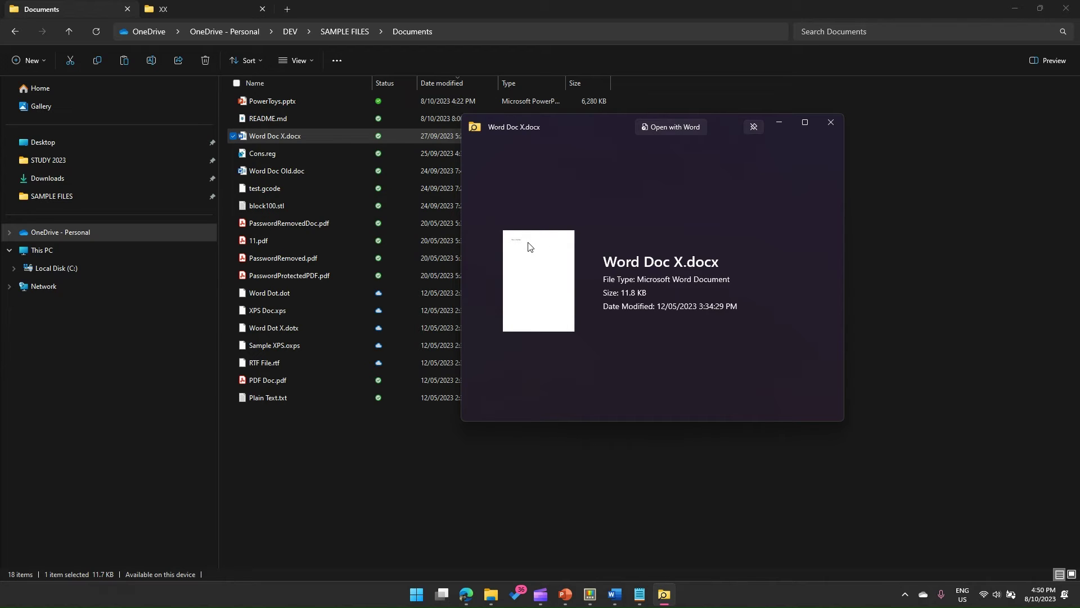
Peek README.md, adjust its preview window, then close it.
click(279, 118)
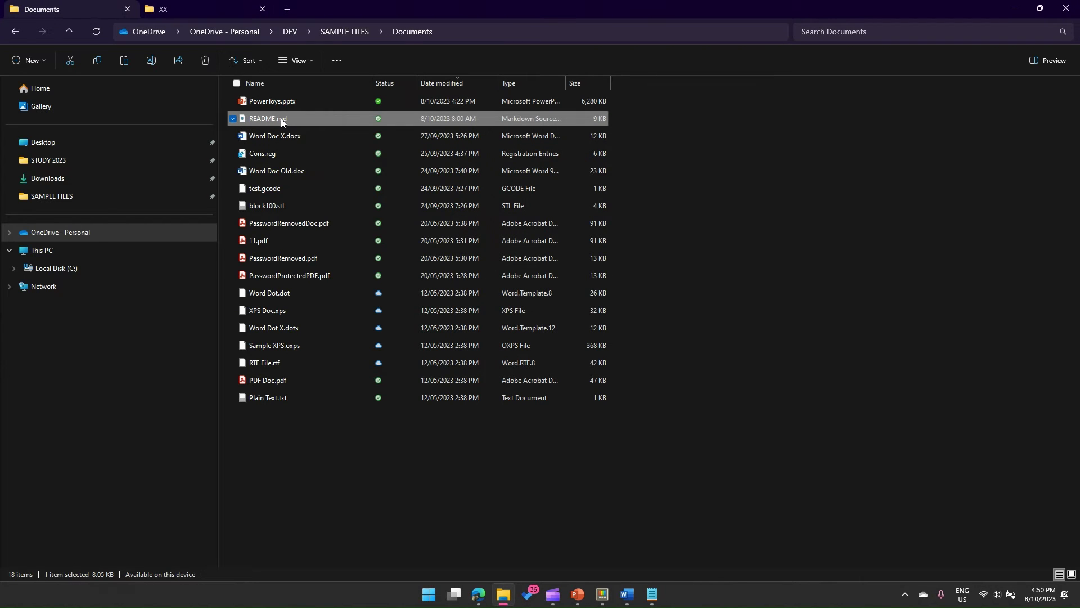
key(ctrl+space)
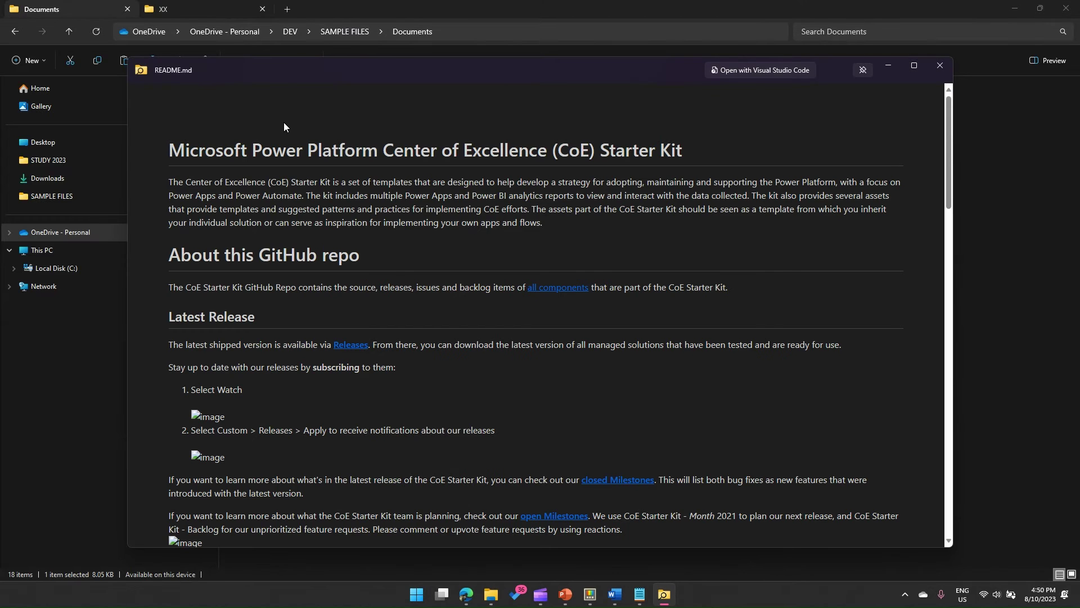
drag(950, 160, 963, 123)
click(940, 65)
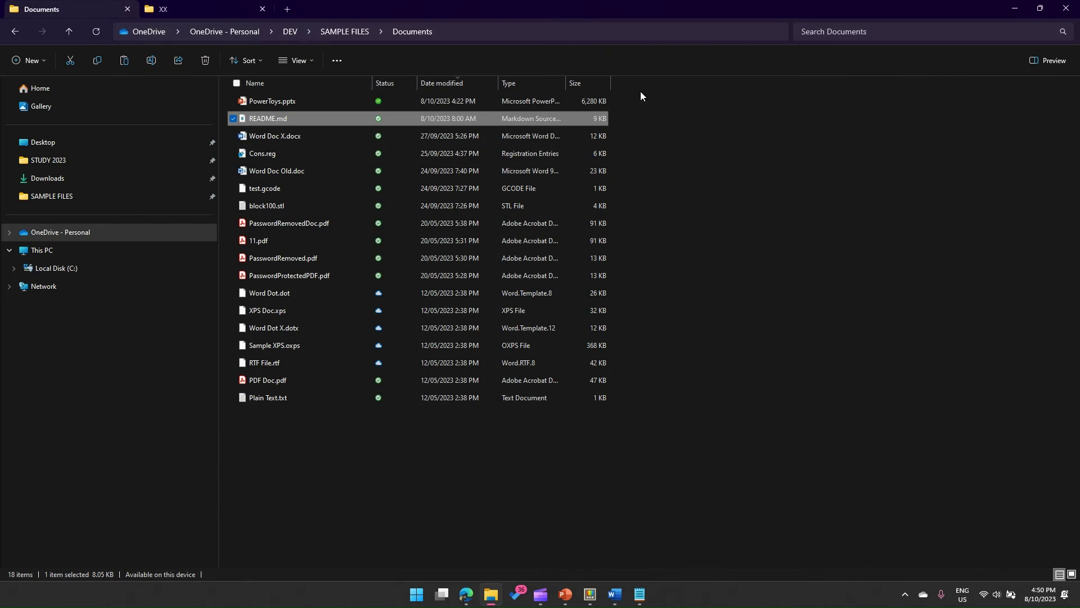
Peek PowerToys.pptx, then close the preview.
click(288, 102)
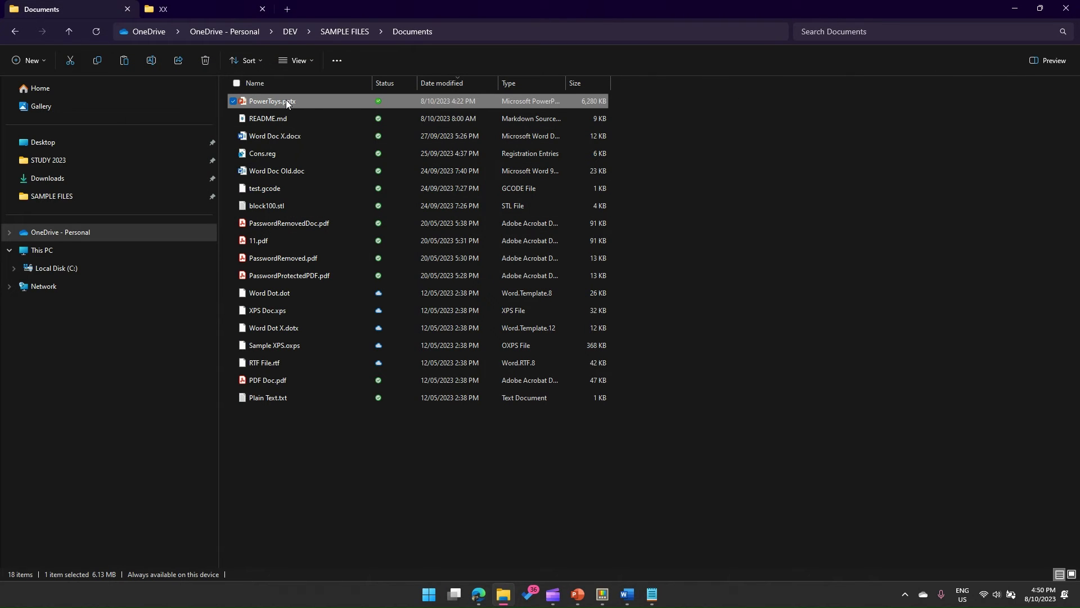
key(ctrl+space)
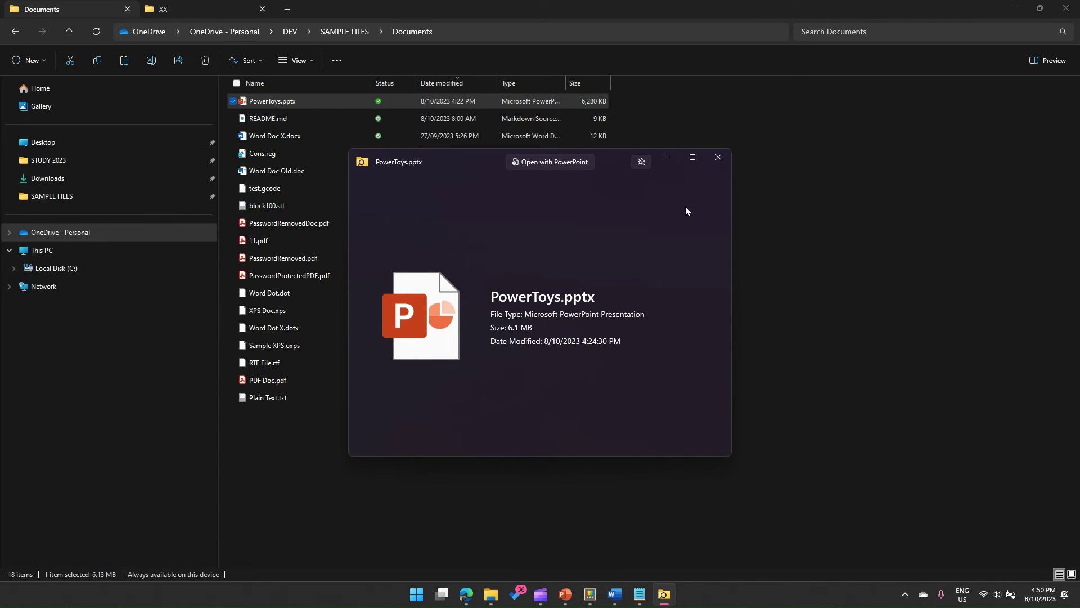
click(719, 158)
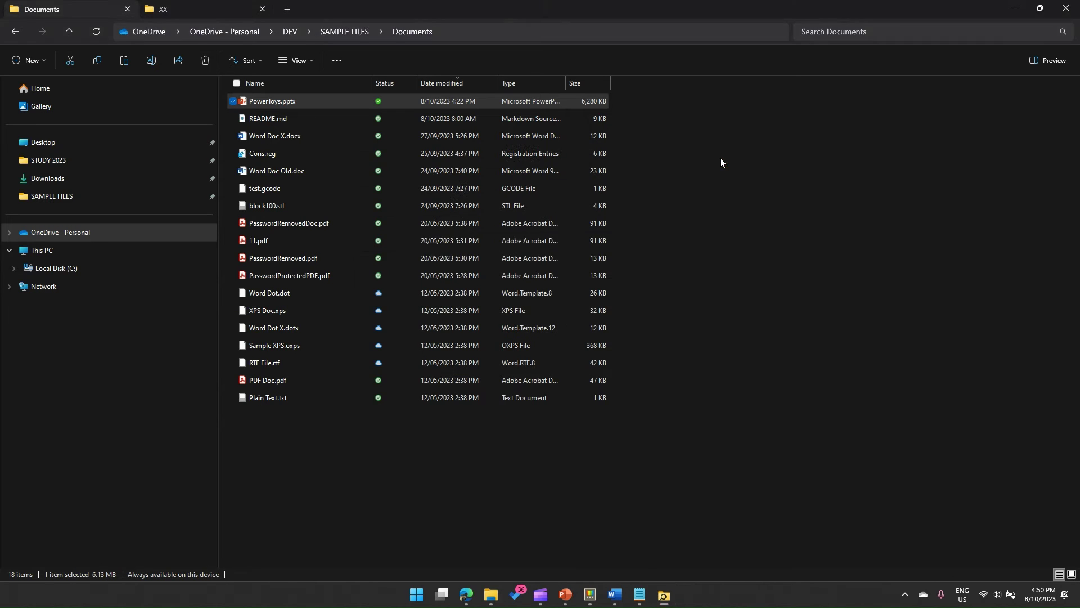
Peek Cons.reg, scroll through its contents, close it, and select Plain Text.txt.
click(265, 155)
key(ctrl+space)
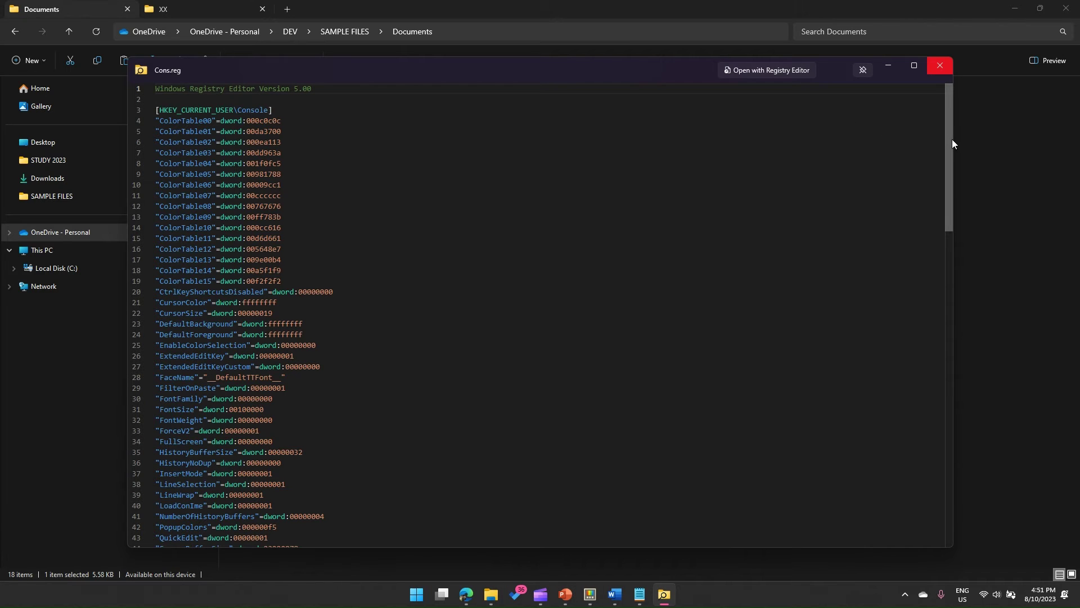
scroll(952, 140, down, 1)
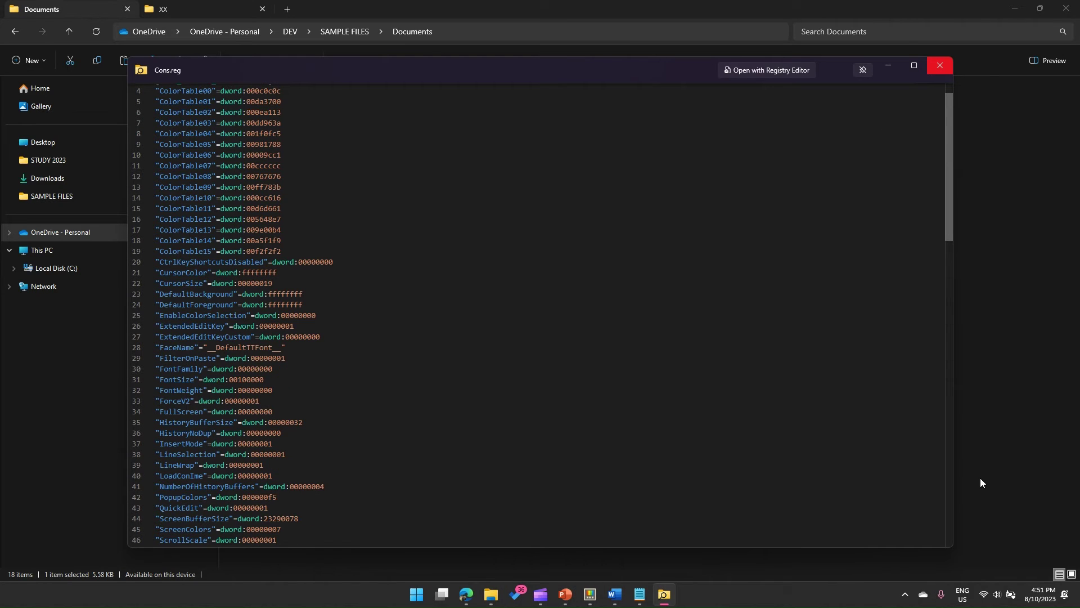
click(940, 67)
click(275, 398)
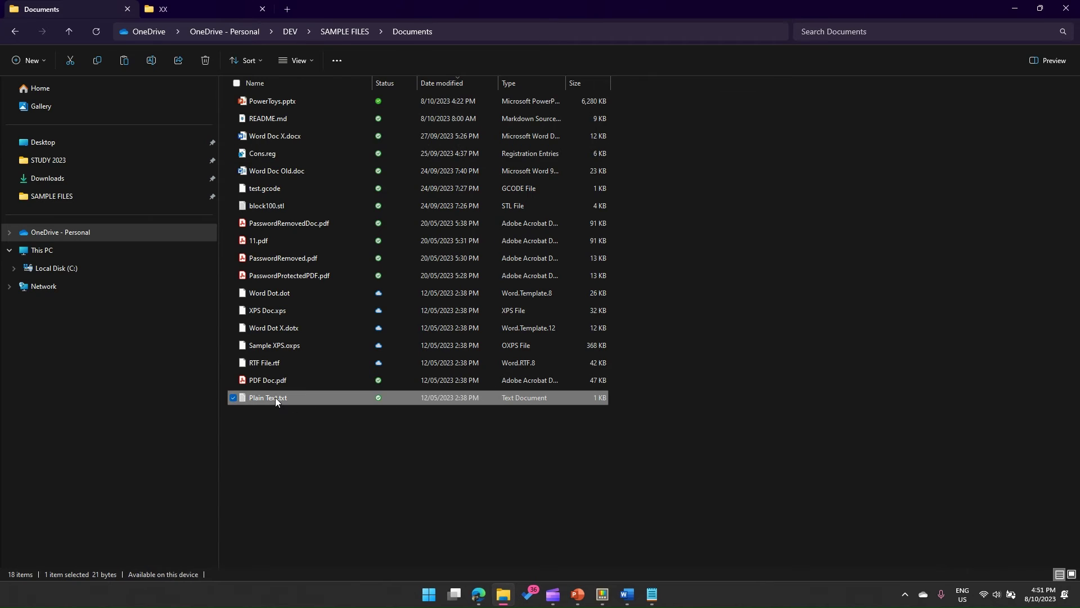
Peek Plain Text.txt and then PDF Doc.pdf, closing each preview.
key(ctrl+space)
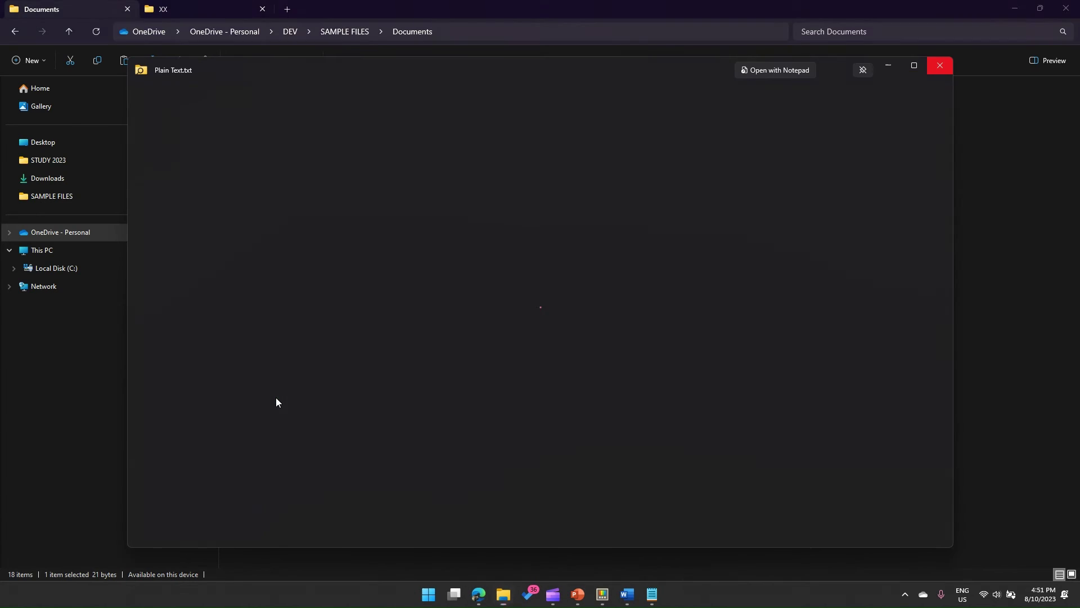
drag(569, 67, 588, 80)
click(1005, 231)
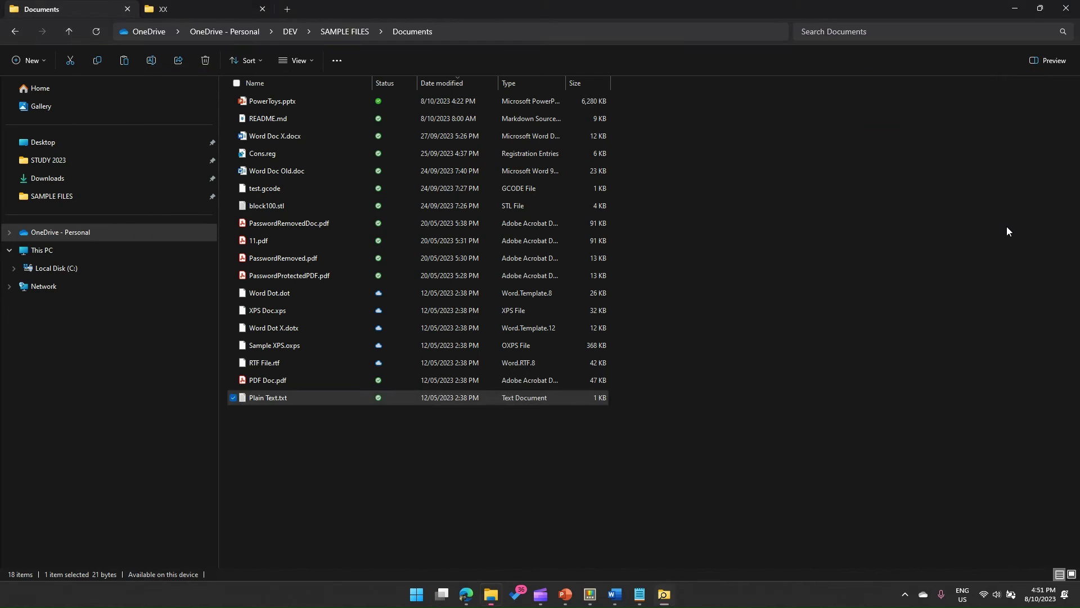
click(277, 381)
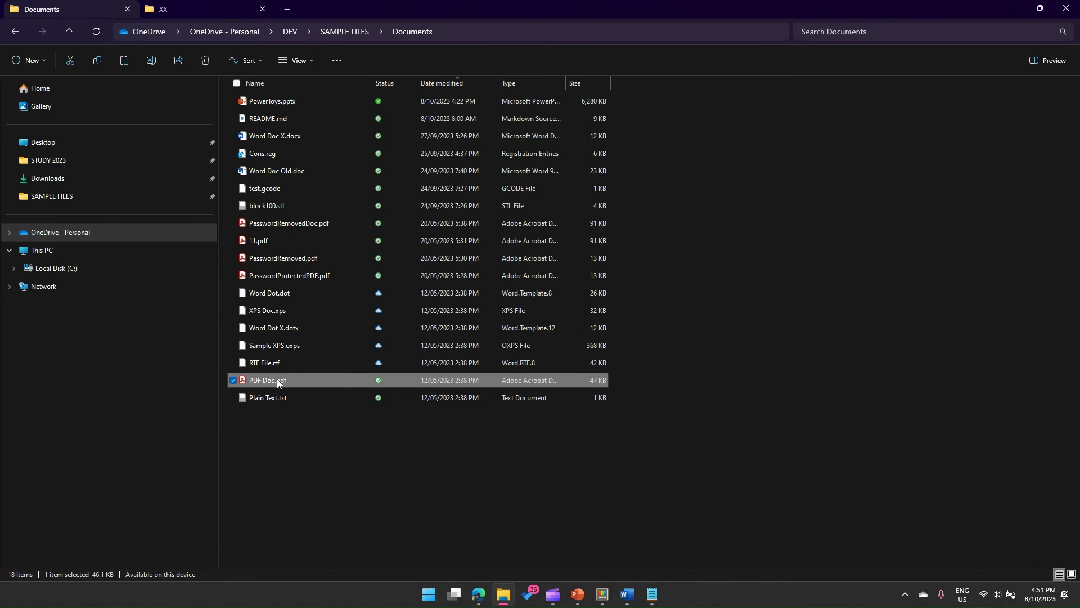
key(ctrl+space)
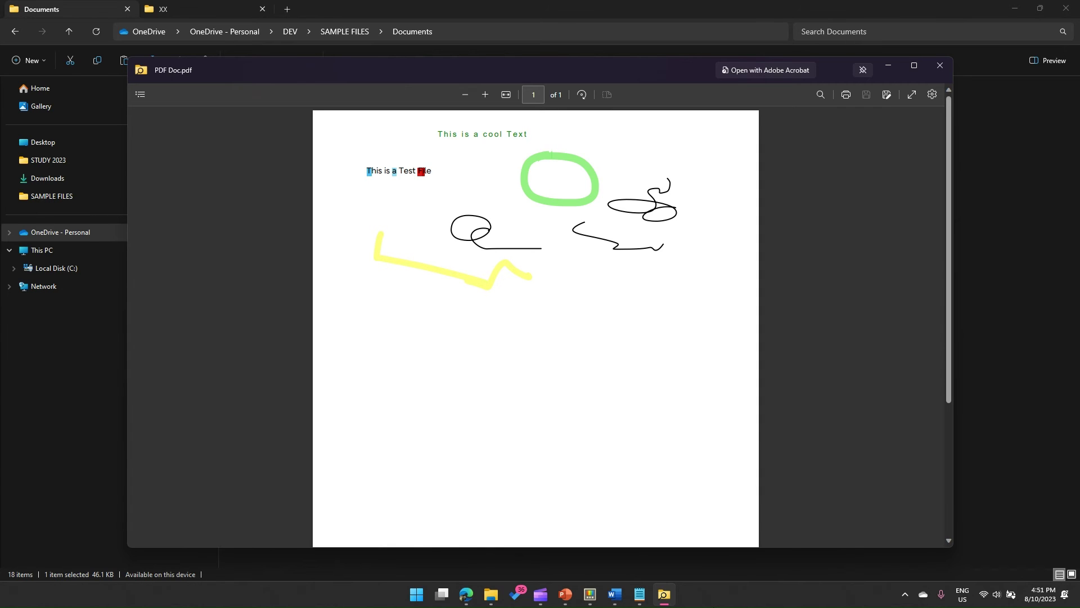
key(Escape)
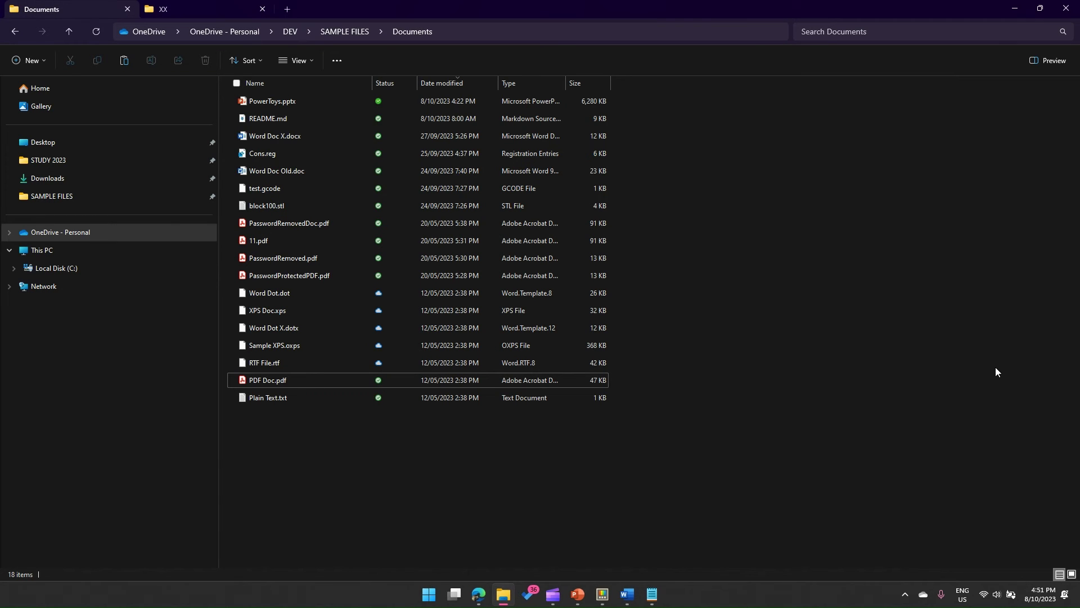
Peek test.gcode and the block100.stl 3D model, closing each preview.
click(280, 191)
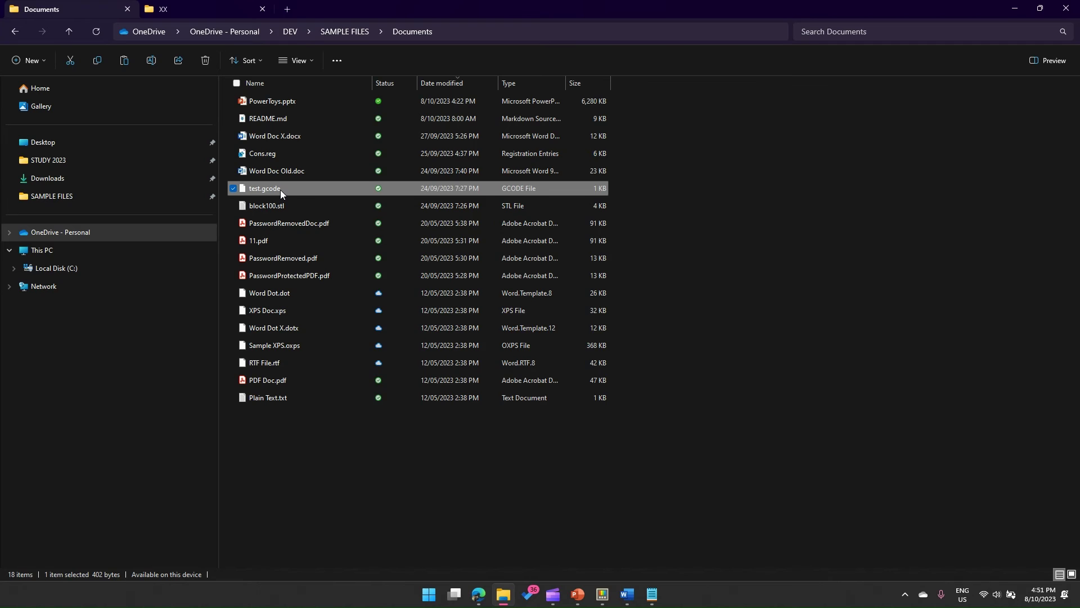
key(ctrl+space)
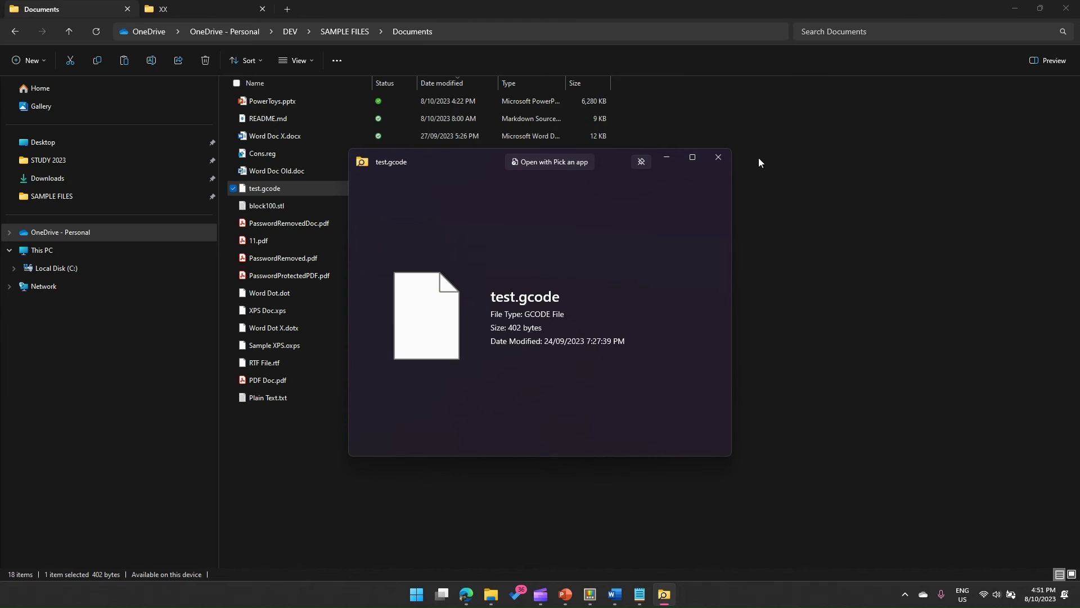
key(Escape)
click(282, 206)
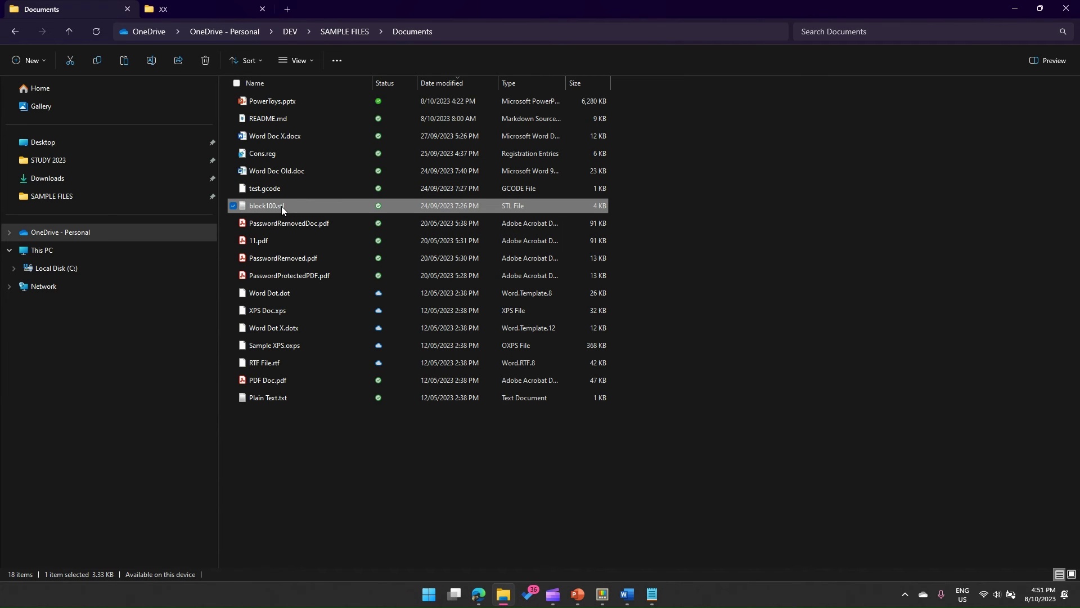
key(ctrl+space)
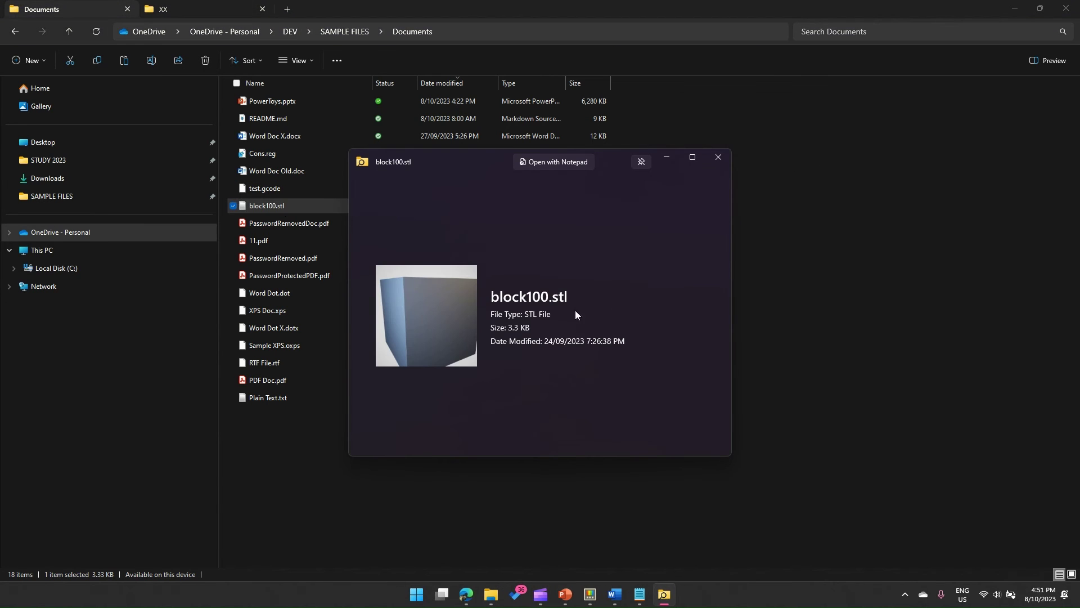
click(839, 256)
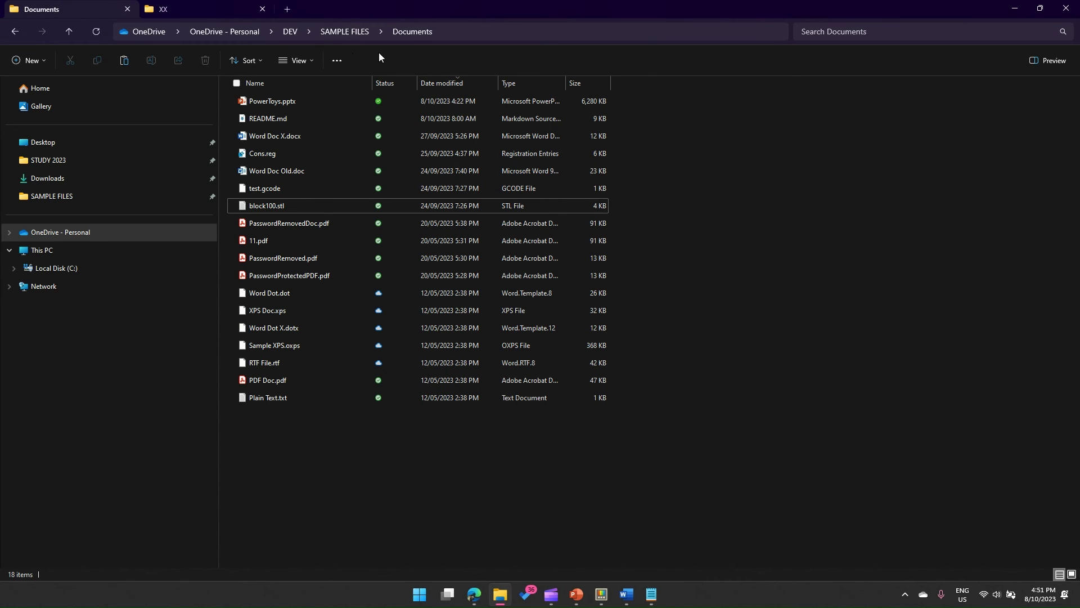
Go up to SAMPLE FILES and open the Images folder.
click(350, 31)
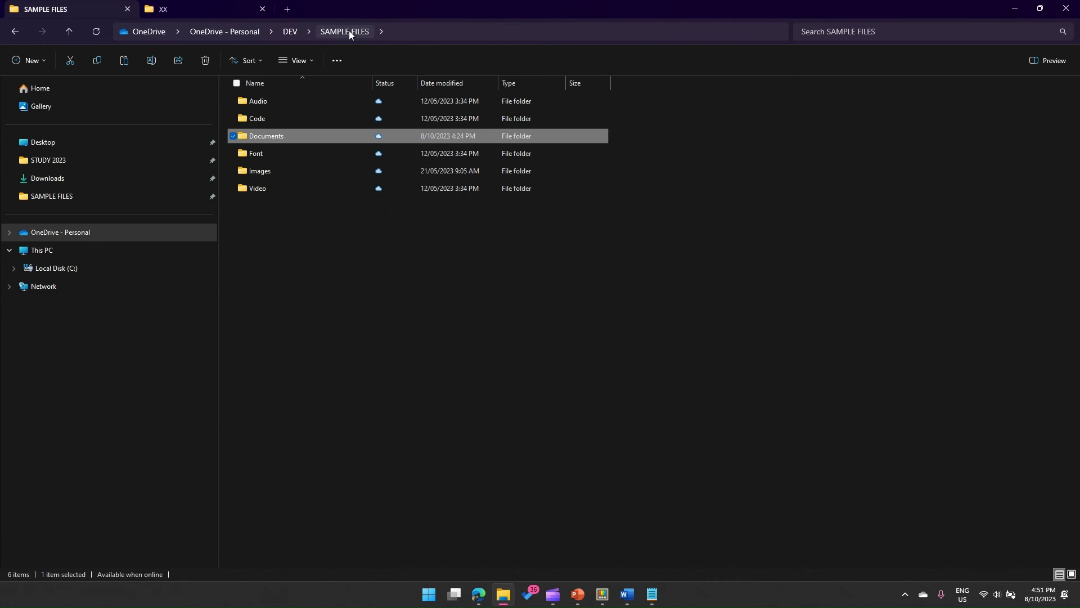
click(260, 173)
double_click(260, 173)
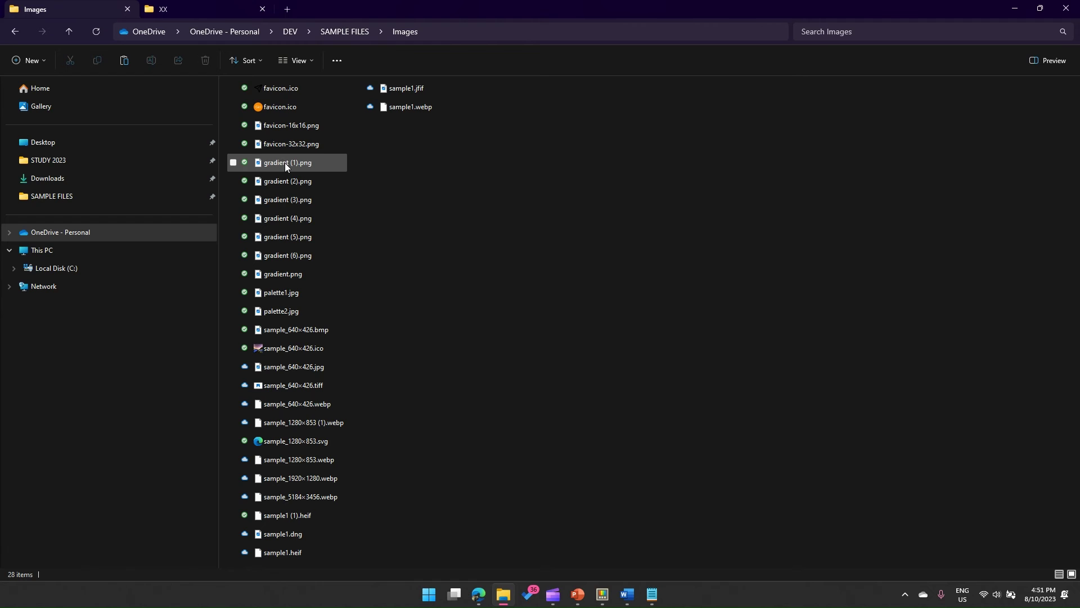
Peek gradient (1).png, moving the preview off the file list and shrinking it.
click(284, 163)
key(ctrl+space)
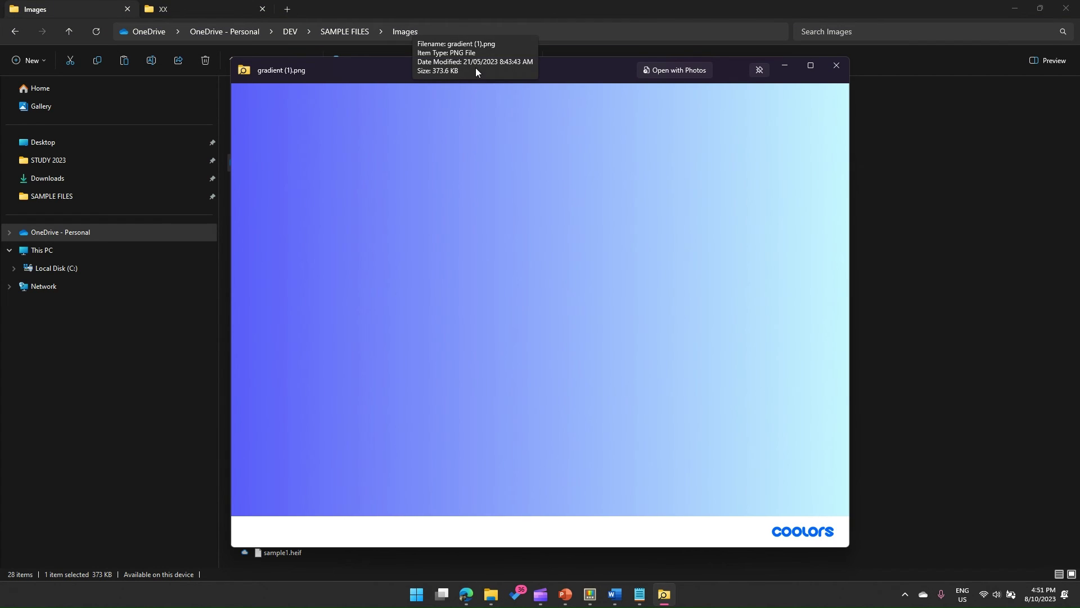
drag(364, 81, 468, 134)
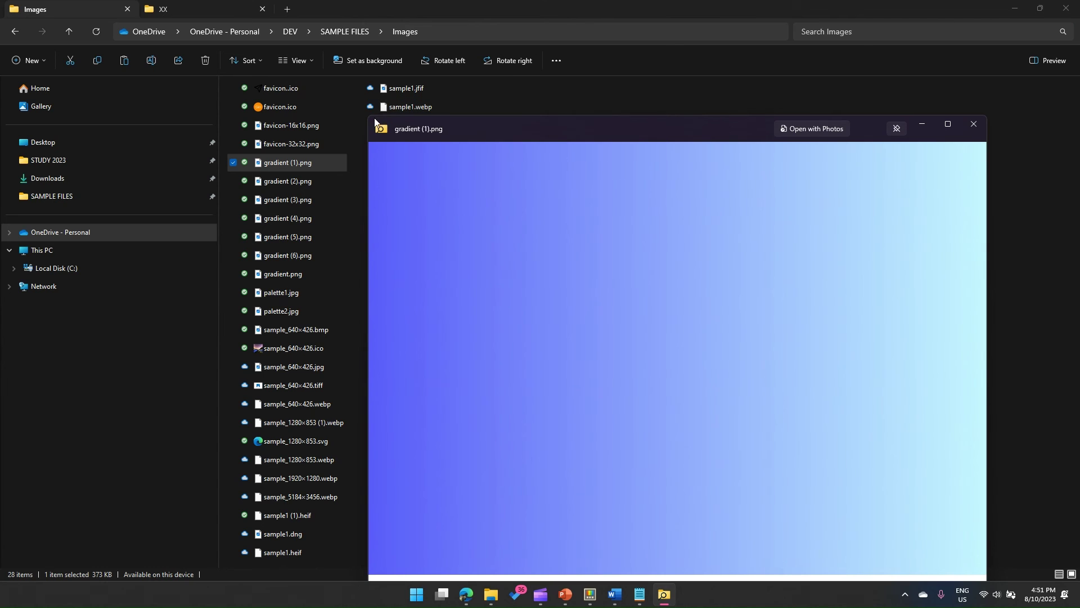
drag(371, 116, 547, 133)
Peek gradient (2).png and gradient (3).png, moving each preview right, then select favicon.ico.
click(295, 183)
key(ctrl+space)
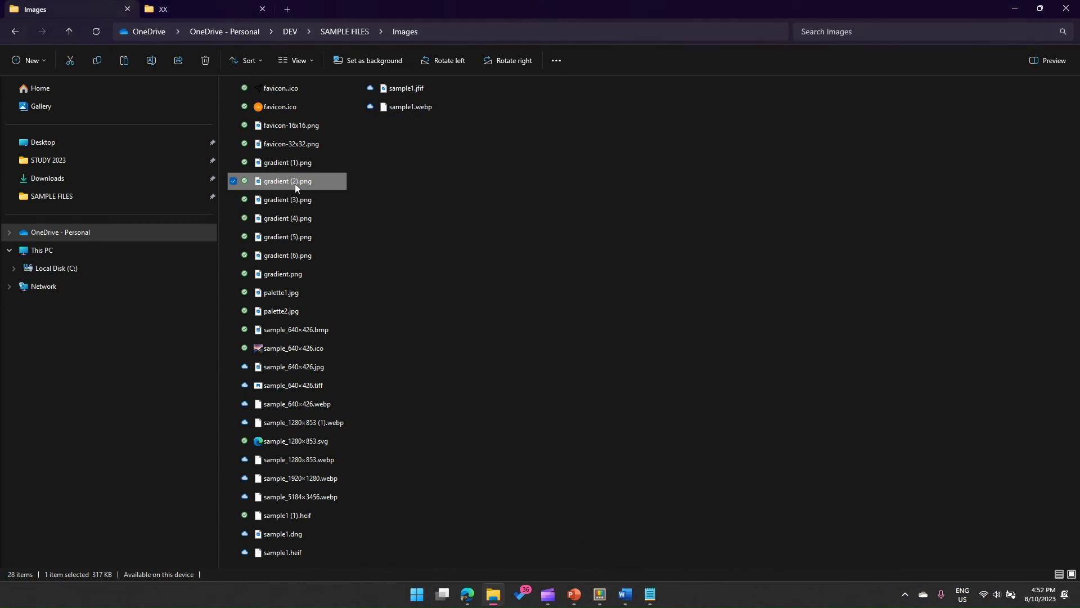
key(ctrl+space)
drag(374, 74, 633, 97)
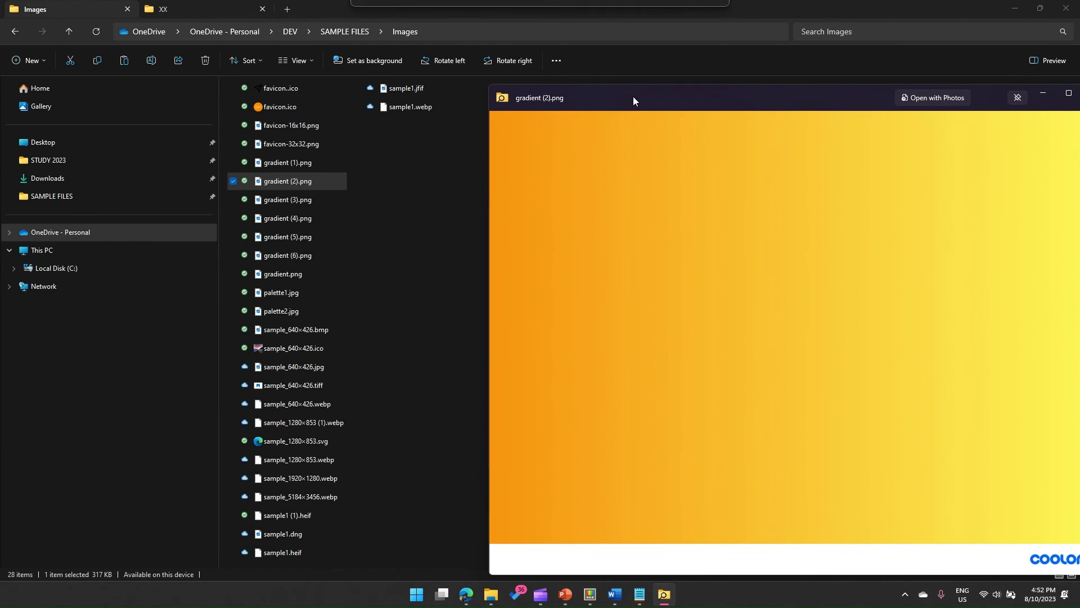
click(298, 200)
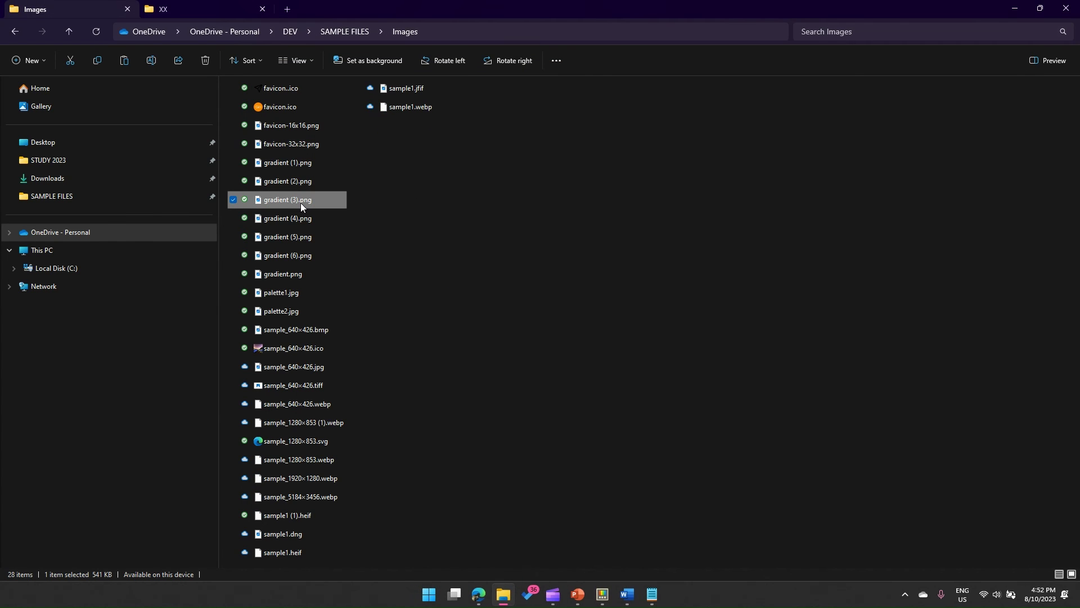
key(ctrl+space)
drag(407, 71, 701, 70)
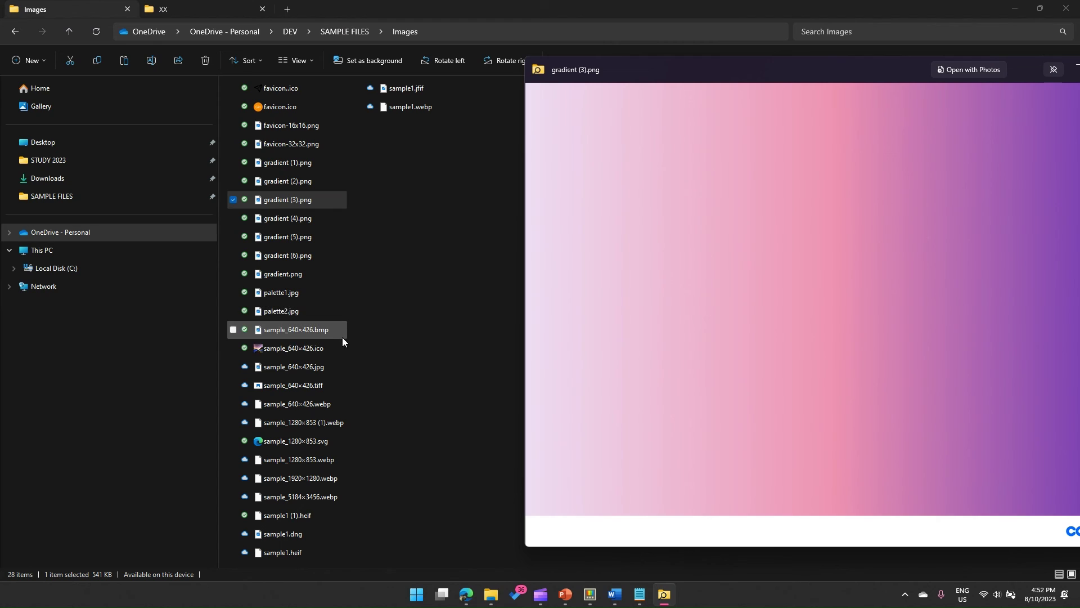
click(317, 347)
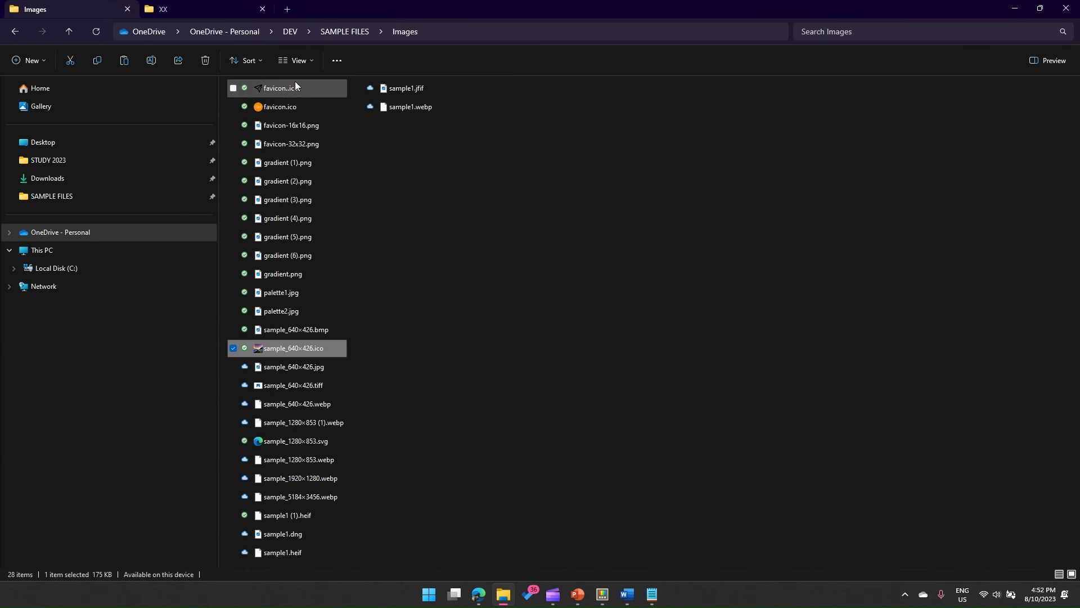
click(285, 107)
Peek favicon.ico, favicon..ico, sample_640×426.tiff and sample1.webp in turn.
key(ctrl+space)
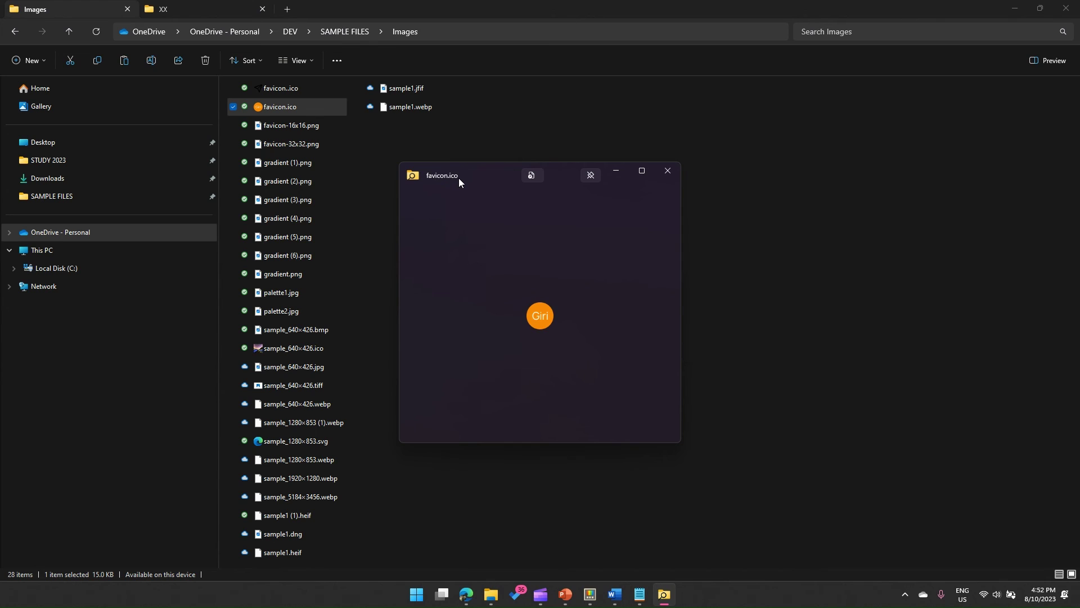
click(276, 86)
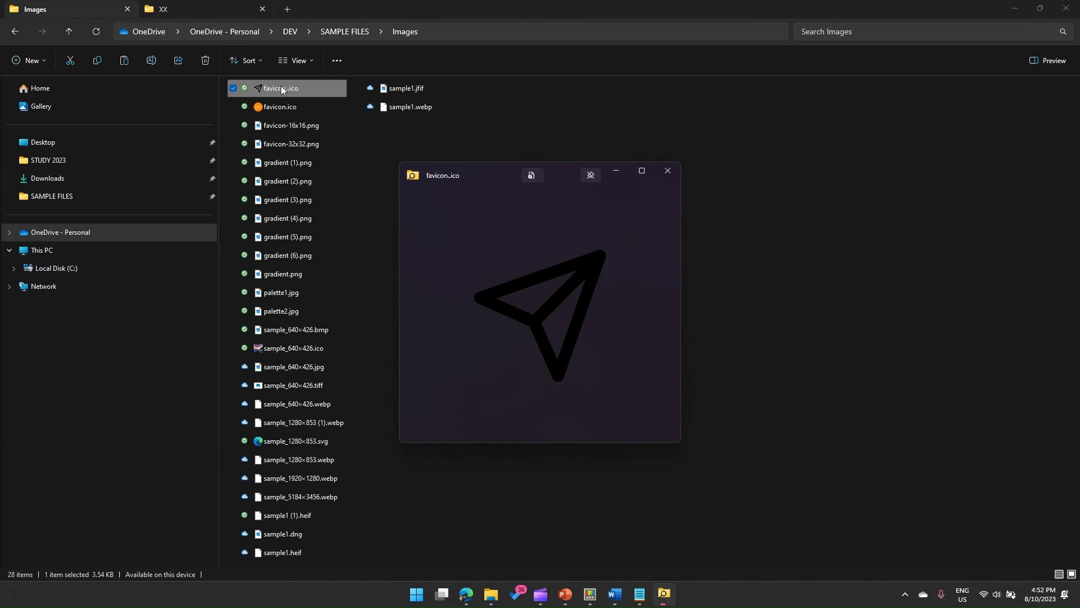
click(301, 386)
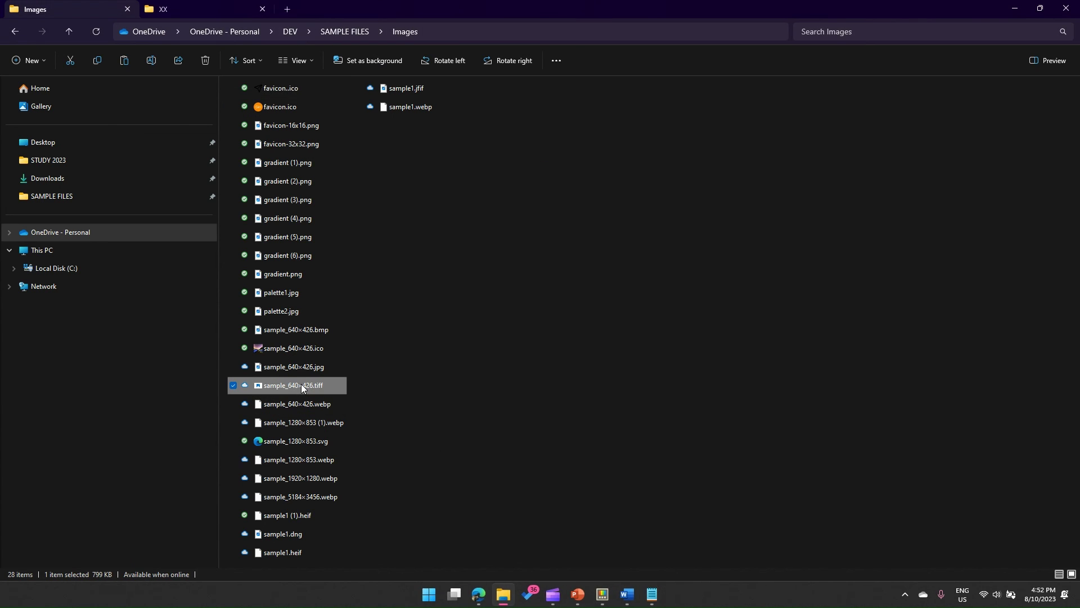
key(ctrl+space)
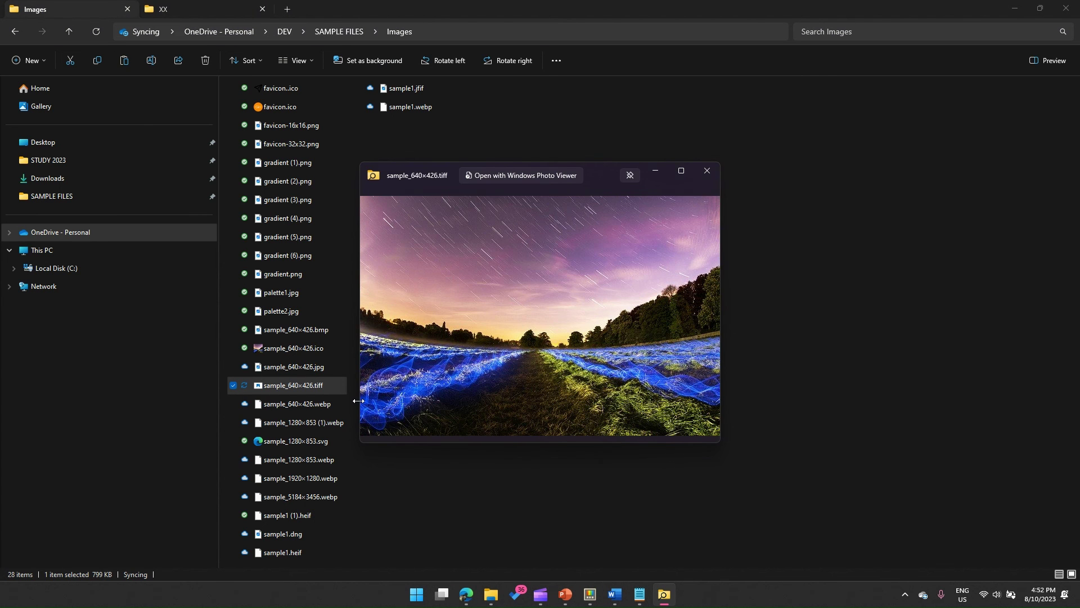
drag(584, 179, 698, 136)
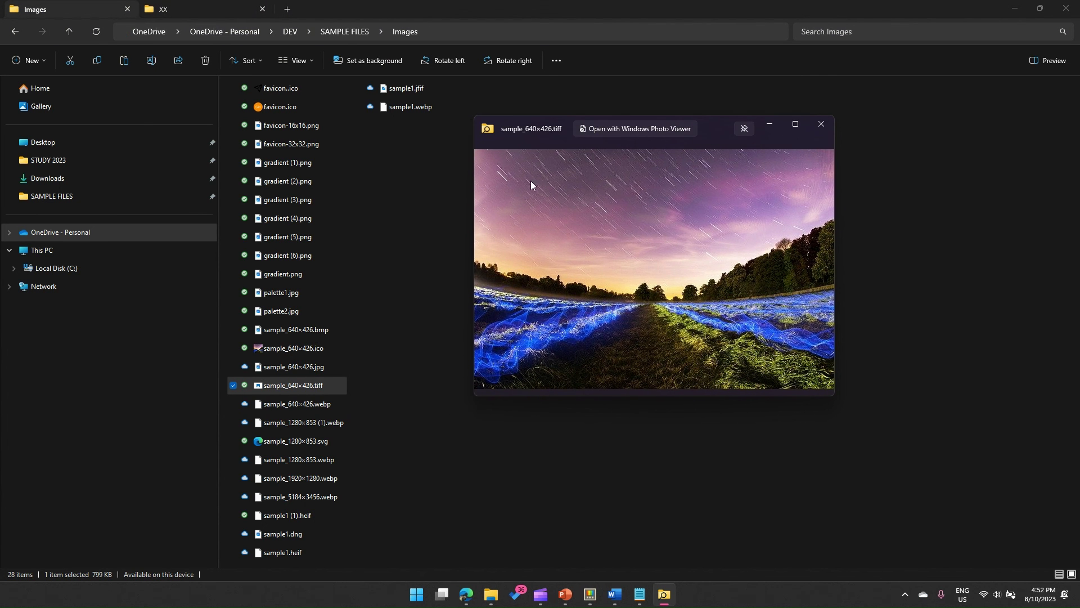
click(427, 106)
key(ctrl+space)
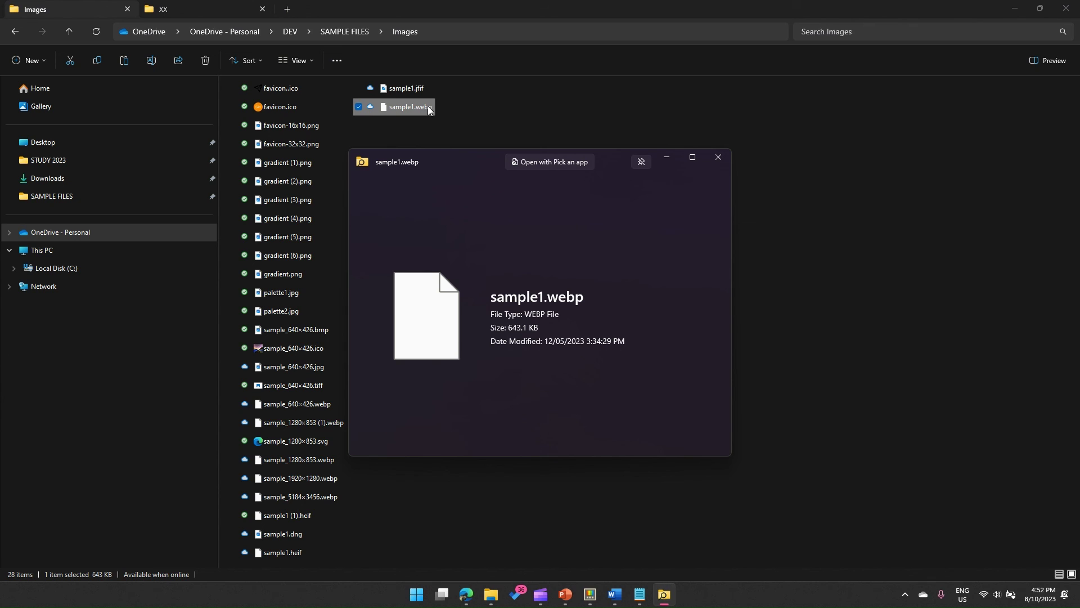
Peek sample1.jfif and sample_1280×853.svg, then return to PowerToys Settings.
click(403, 90)
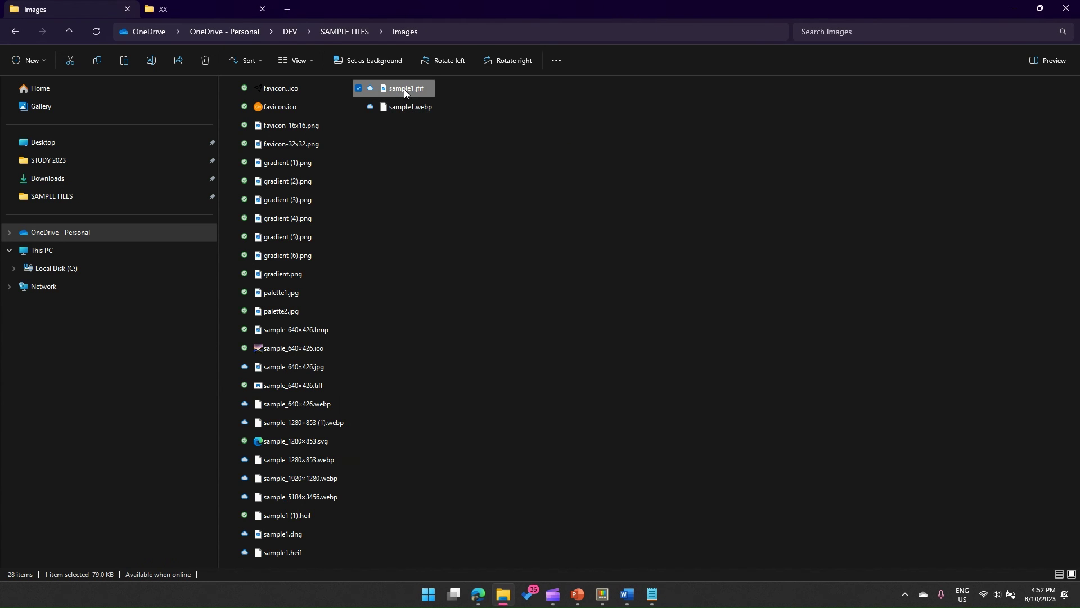
key(ctrl+space)
drag(425, 159, 628, 115)
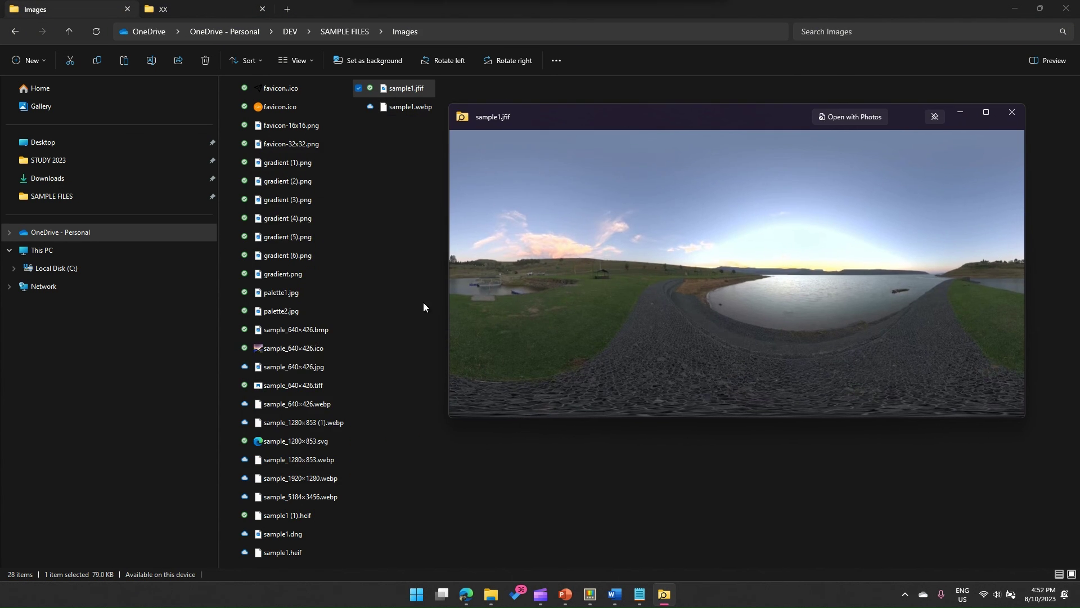
click(312, 439)
key(ctrl+space)
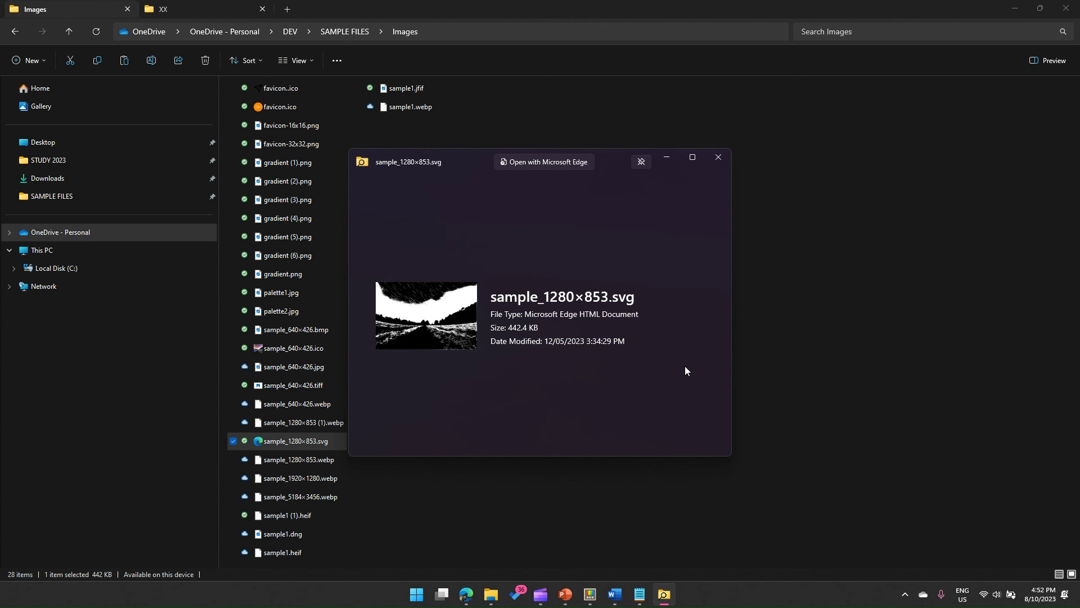
click(591, 595)
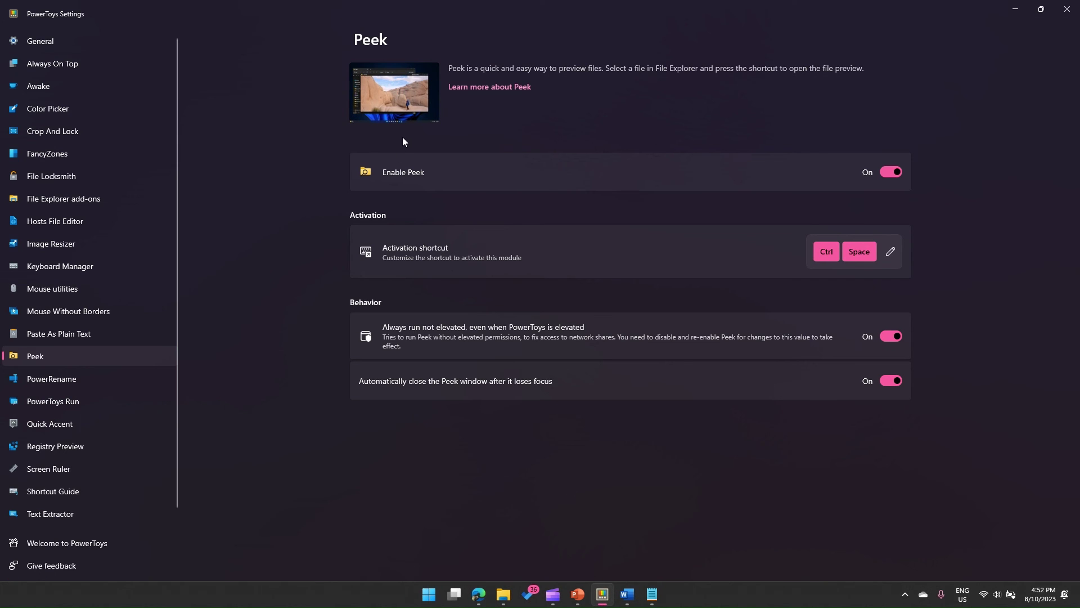